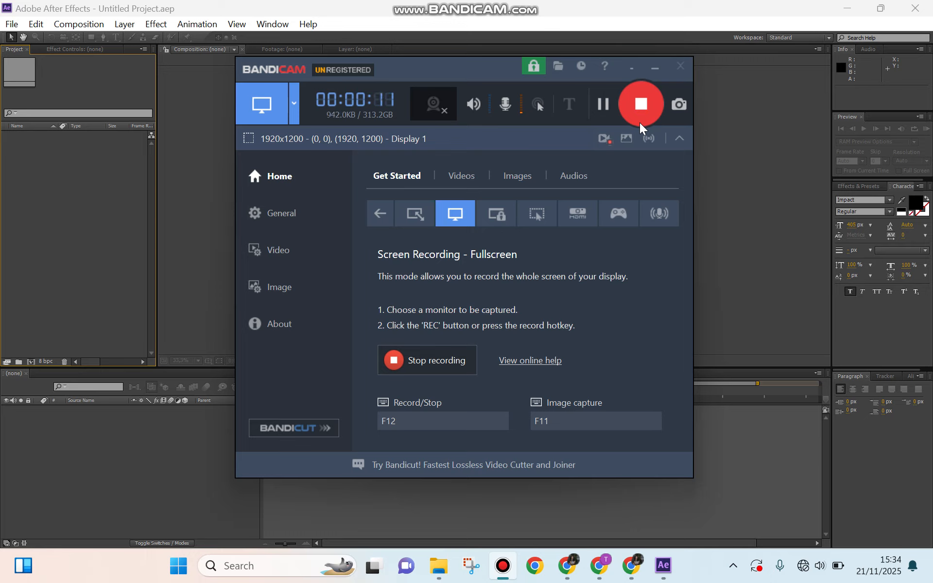
Create a new 1920 x 1080 px composition using the HDTV 1080 29.97 preset with a white background and 30-second duration.
left_click(654, 64)
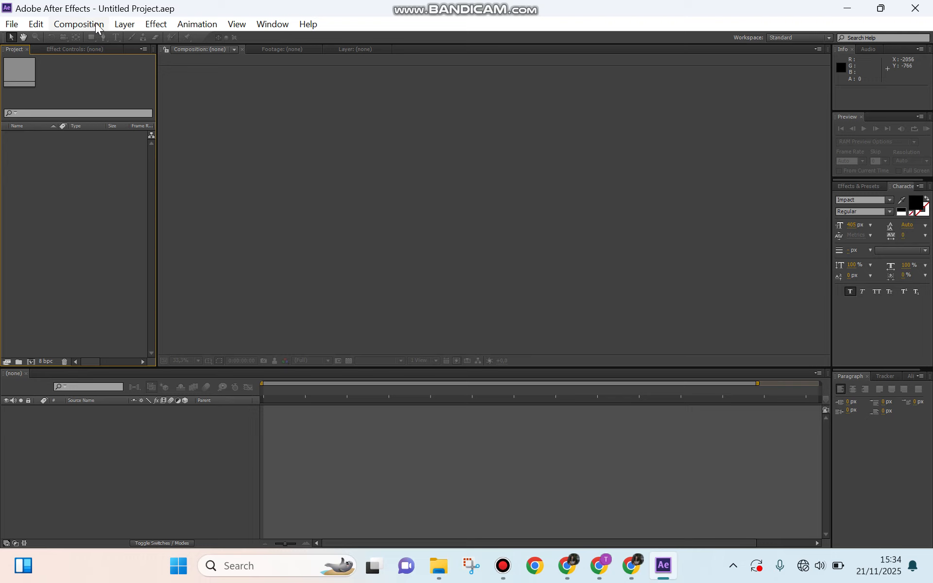
left_click(79, 24)
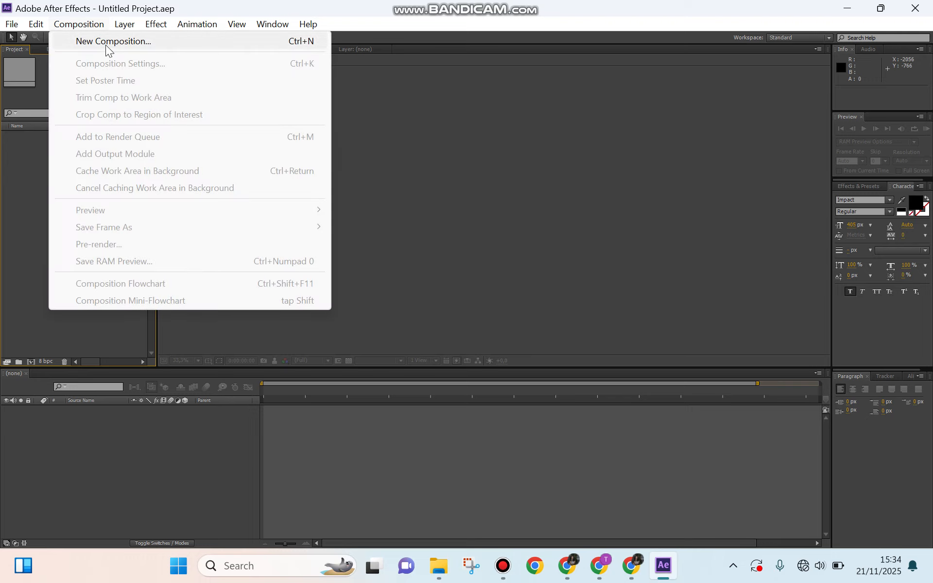
left_click(106, 43)
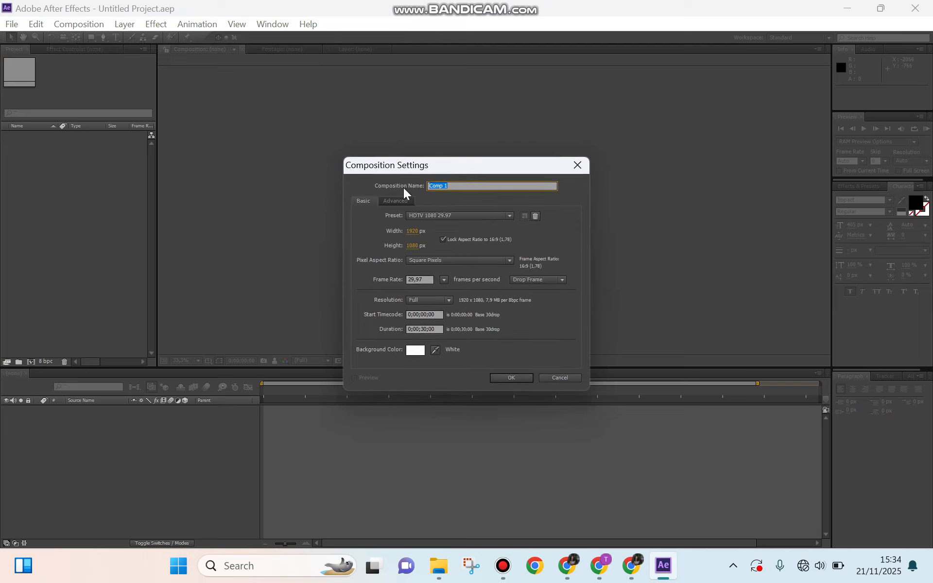
left_click(505, 379)
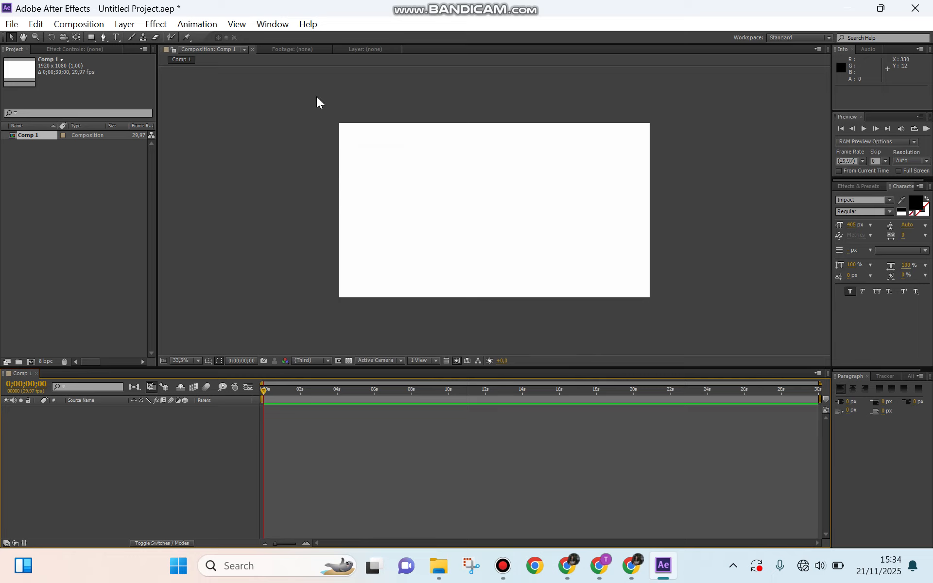
Add a horizontal text layer reading "outline" in the upper part of the composition.
left_click(115, 37)
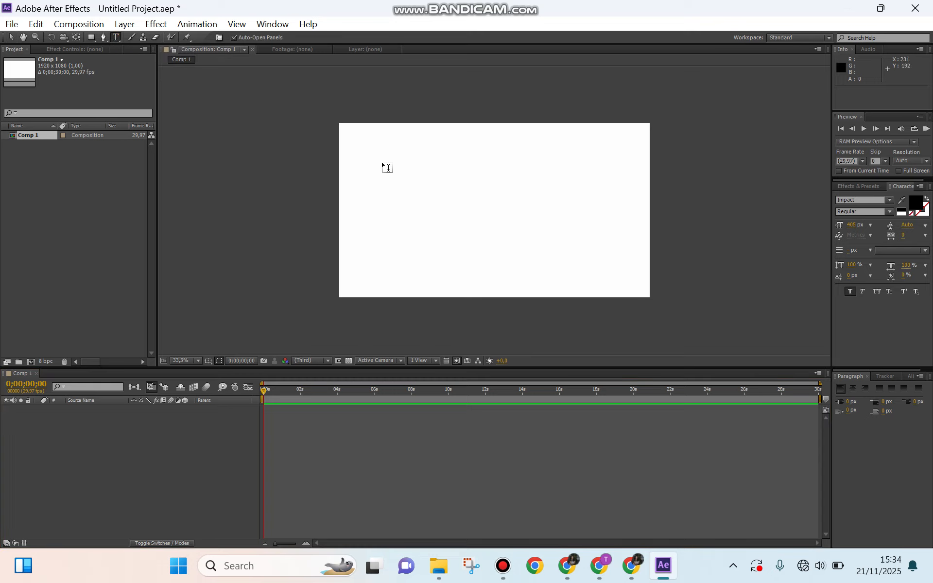
left_click(430, 202)
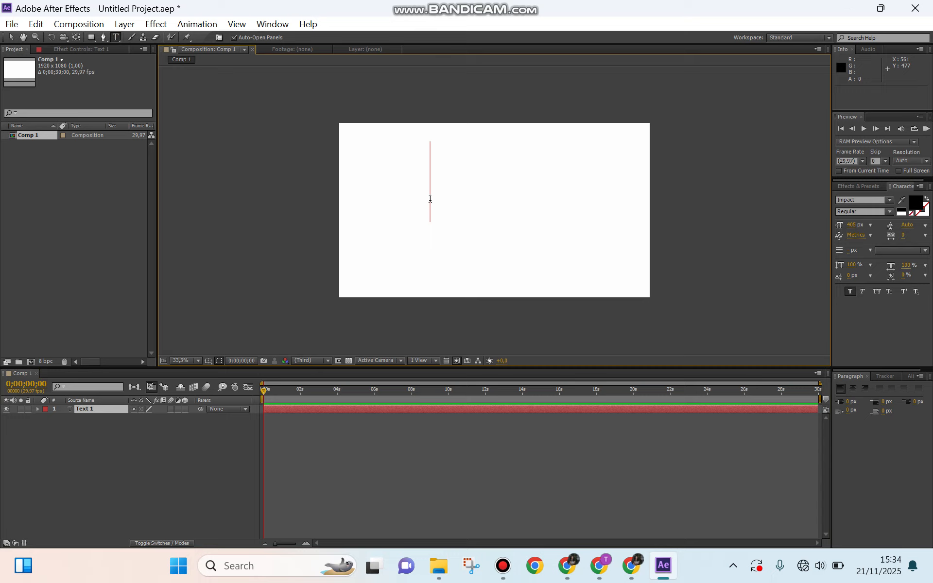
type("outl")
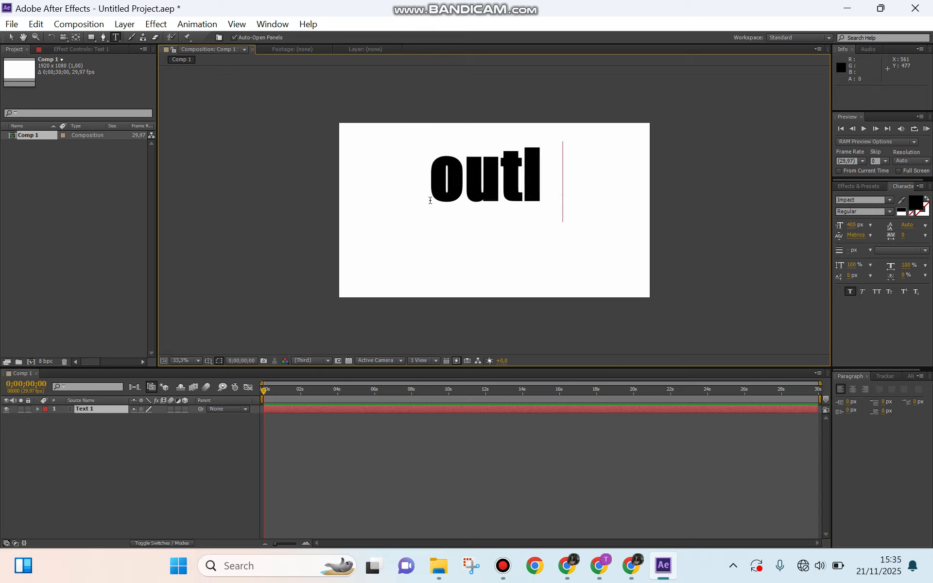
type("ine")
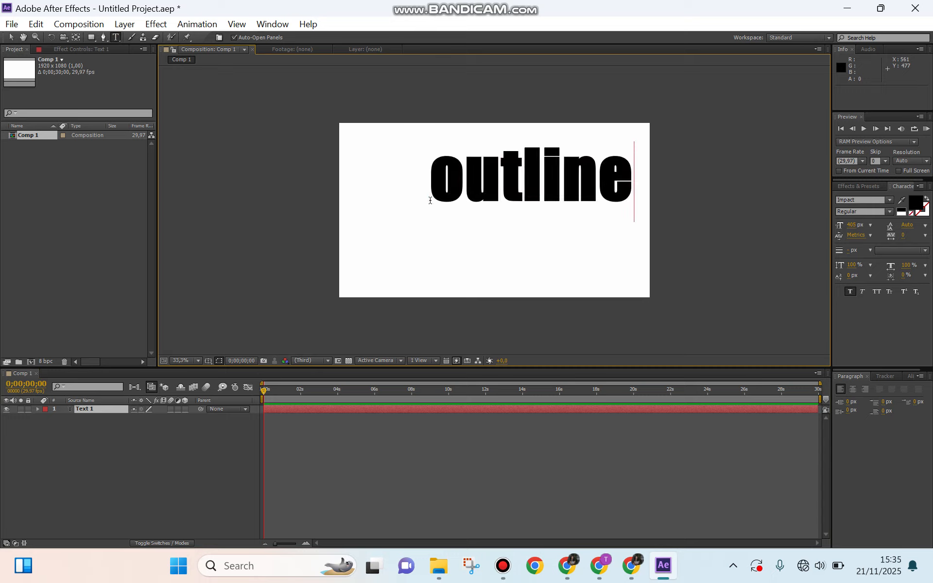
left_click(11, 39)
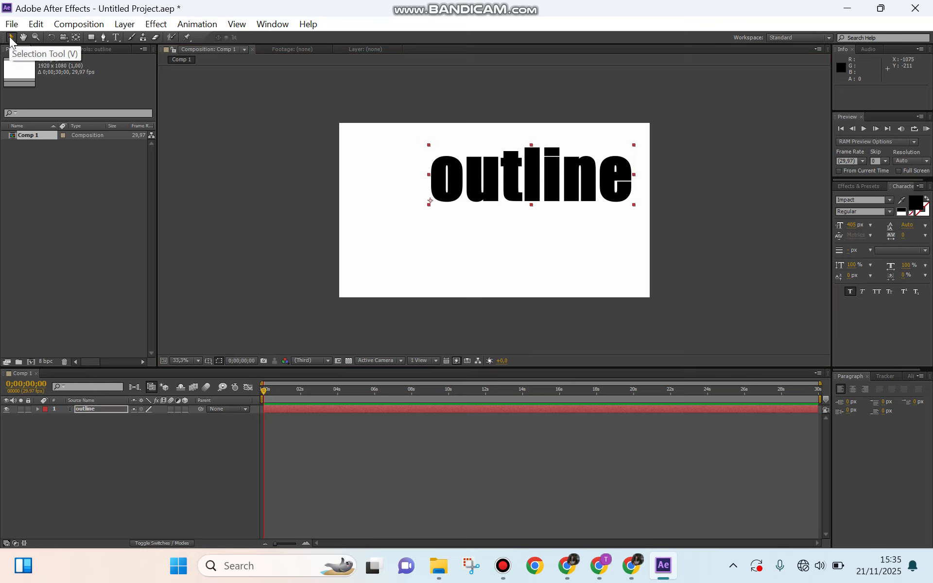
Enlarge the "outline" text to 453 px and position it around the middle of the composition.
left_click_drag(520, 179, 483, 212)
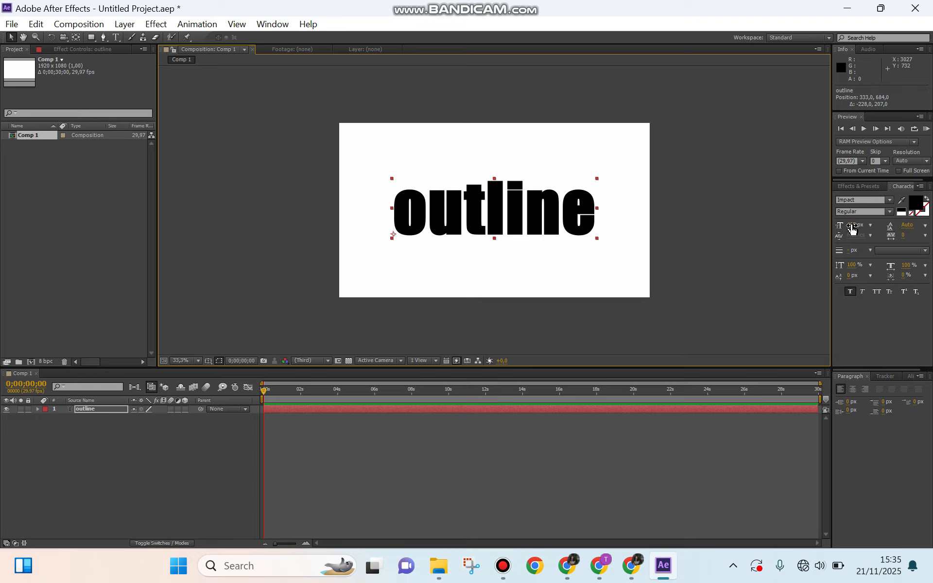
left_click_drag(852, 226, 877, 224)
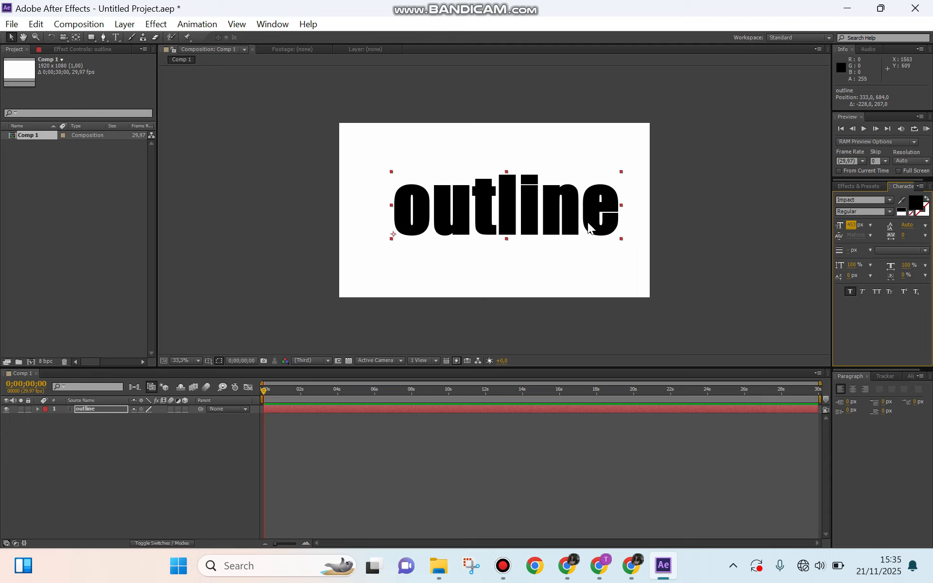
left_click_drag(539, 200, 529, 206)
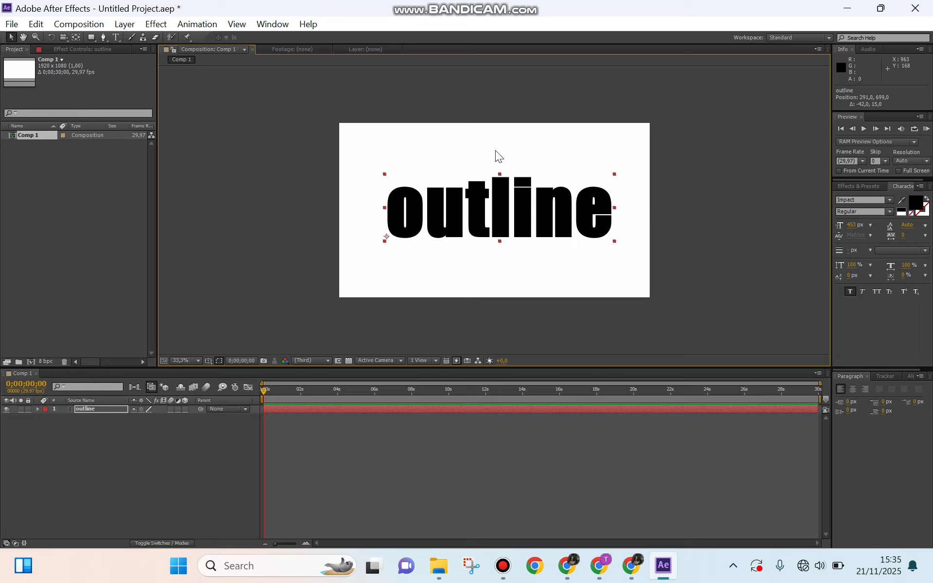
Swap the text's fill and stroke colours so the letters have a black outline and no fill.
left_click(927, 200)
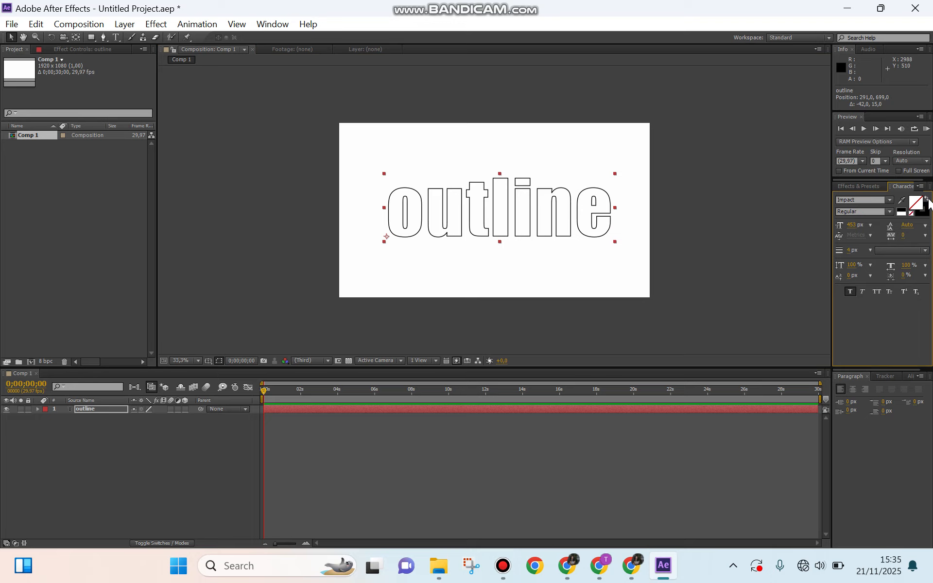
left_click(927, 200)
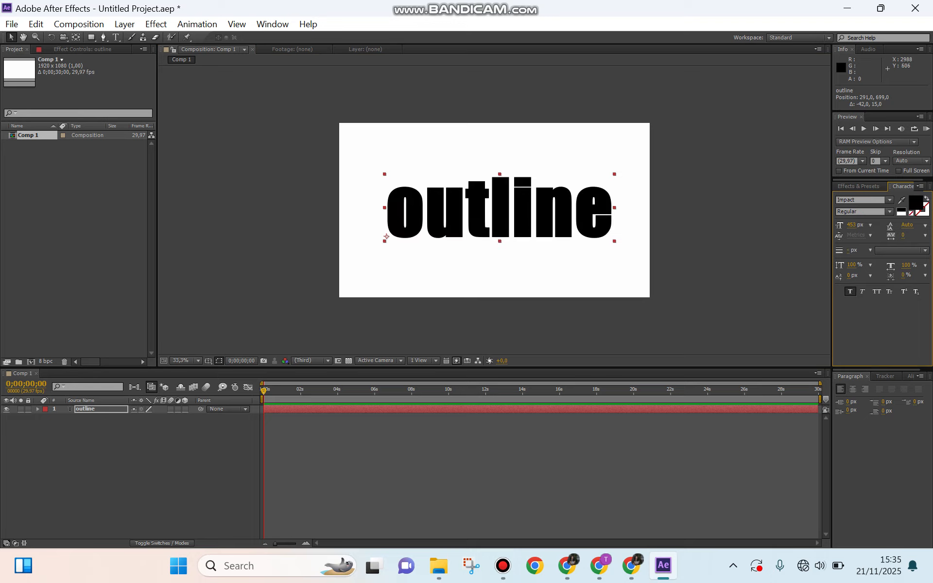
left_click(928, 199)
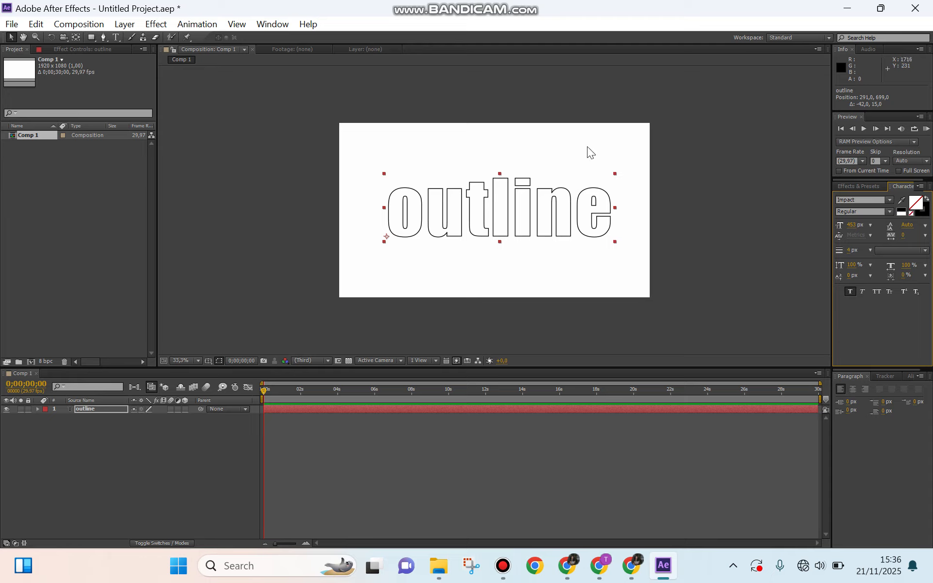
Add a second outlined text layer reading "Go with it" and move it down into the upper part of the composition.
left_click(115, 37)
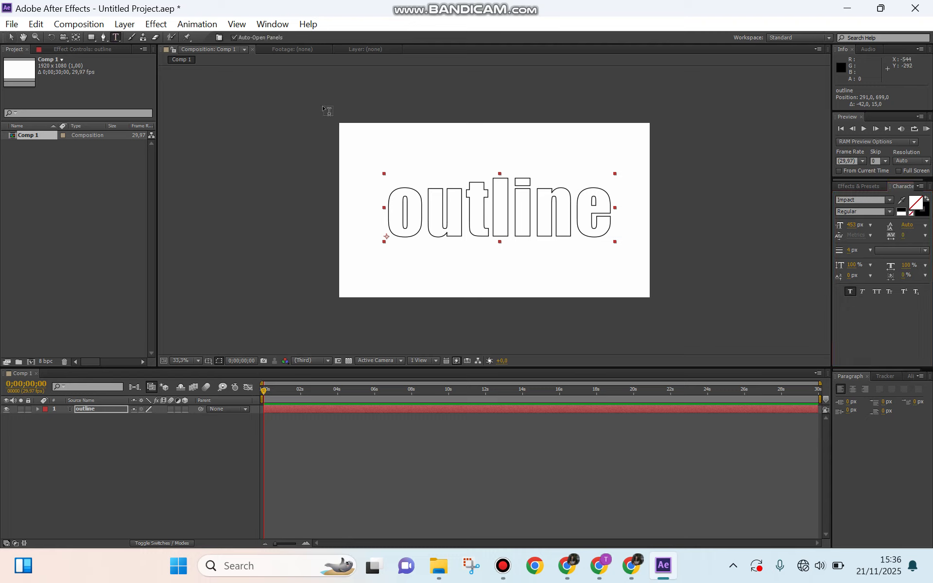
left_click(357, 133)
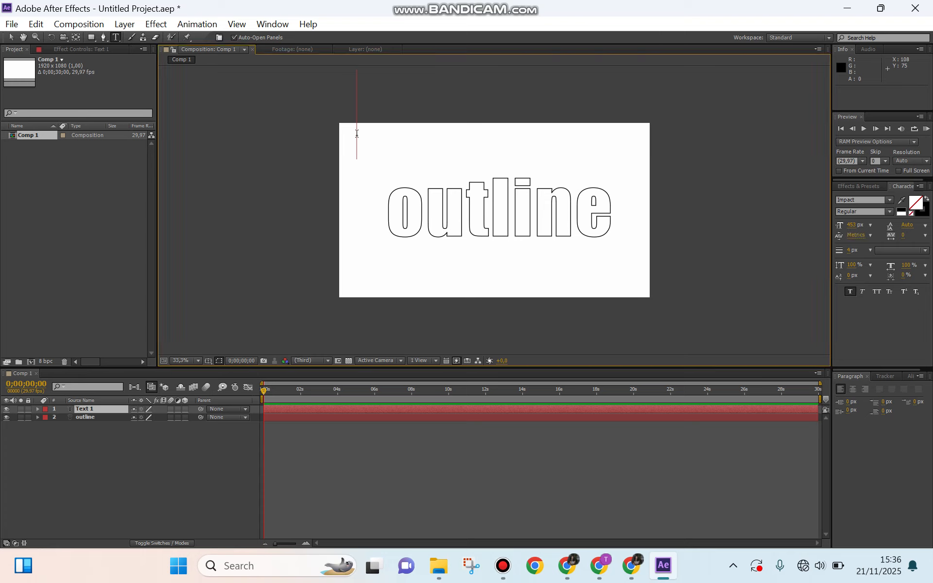
type("ao with it")
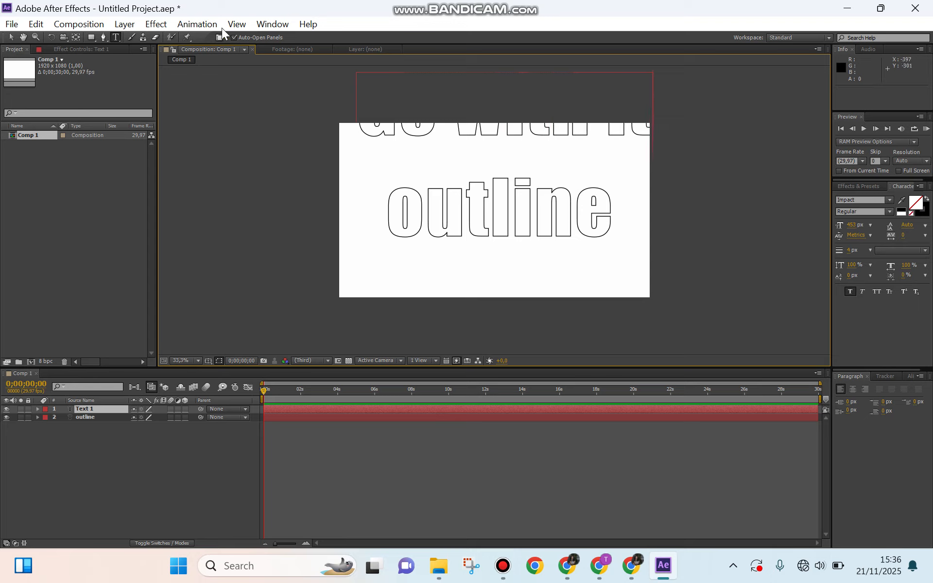
left_click(11, 39)
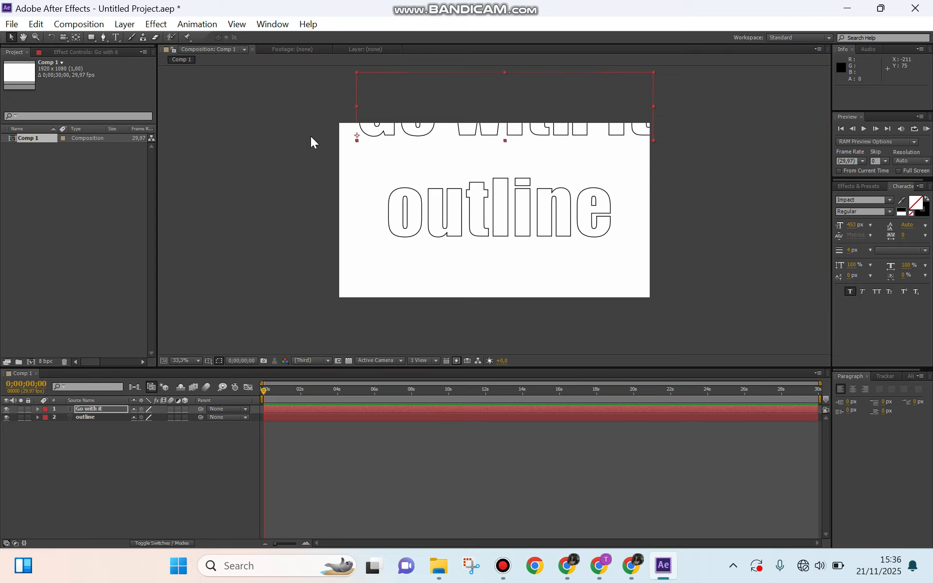
left_click_drag(408, 149, 400, 191)
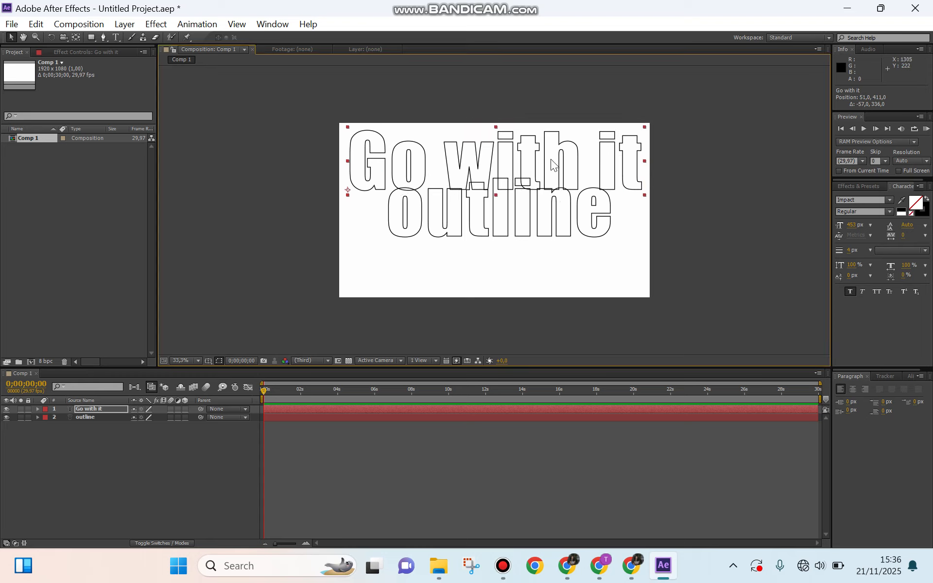
Delete the "Go with it" and "outline" text layers to empty the composition.
key("Delete")
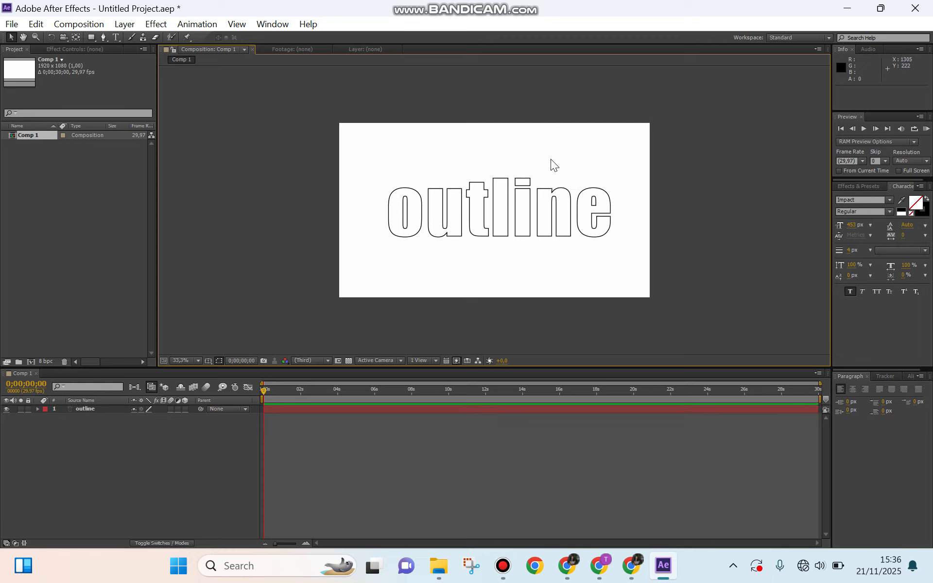
left_click(464, 183)
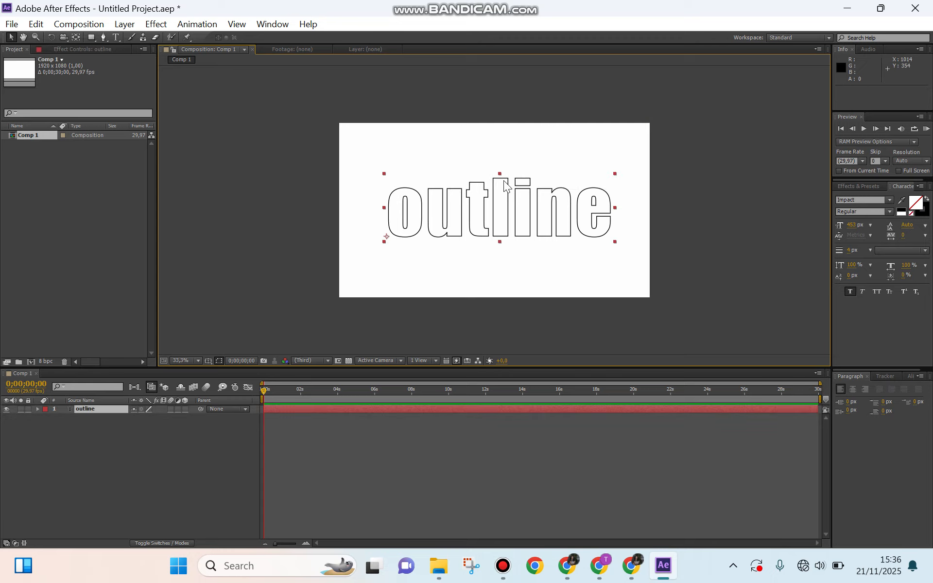
key("Delete")
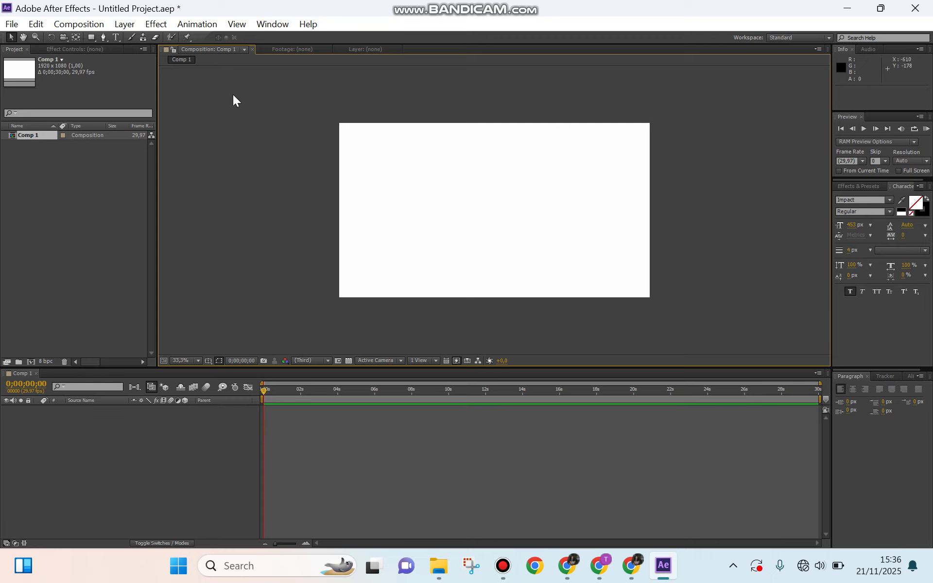
Start a text layer with the Vertical Type tool near the composition's upper centre, enter the trial letters "ve" and clear them.
left_click(115, 39)
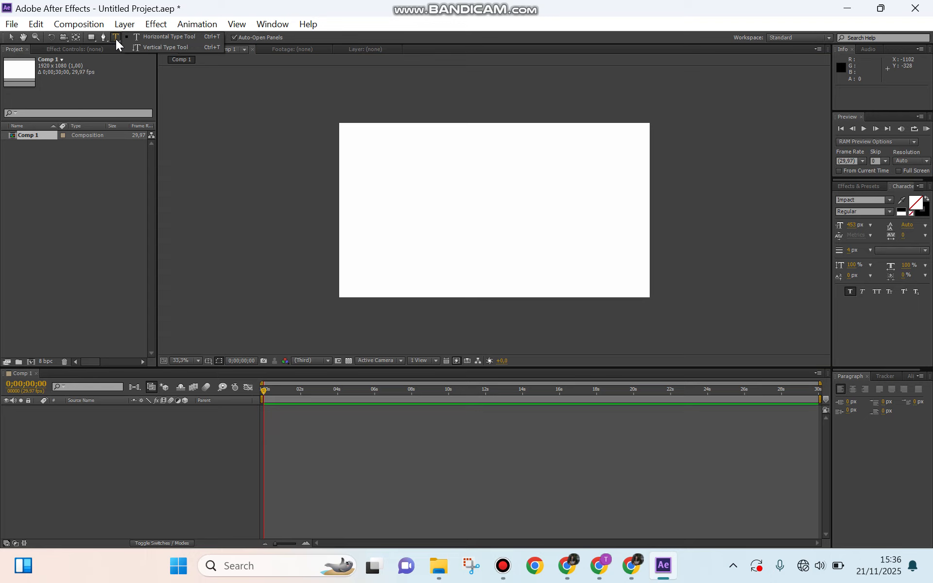
left_click(142, 44)
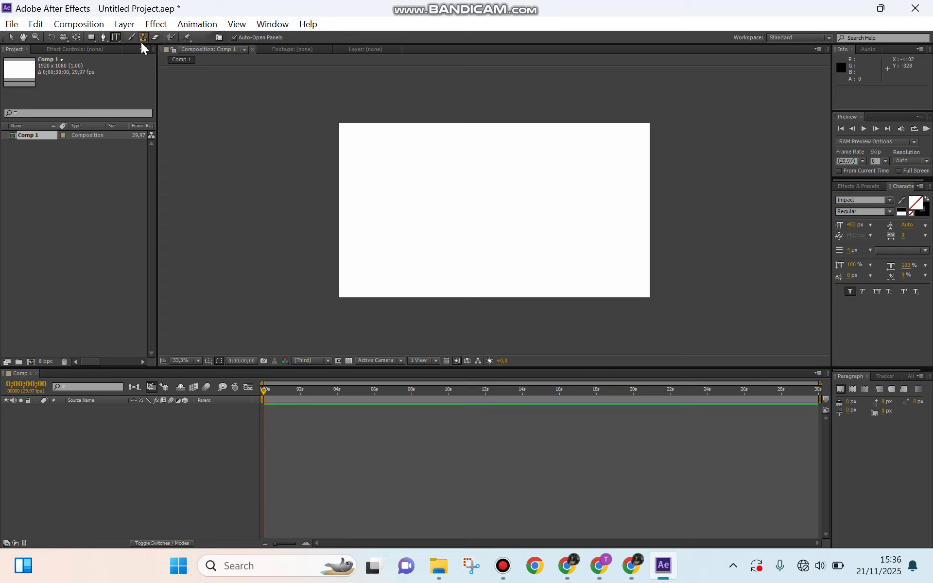
left_click(487, 140)
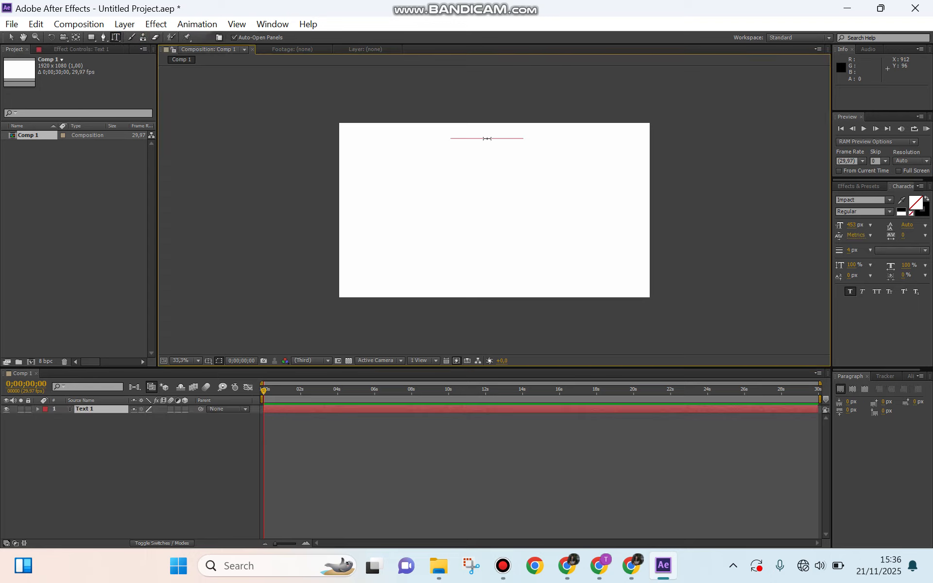
type("ve")
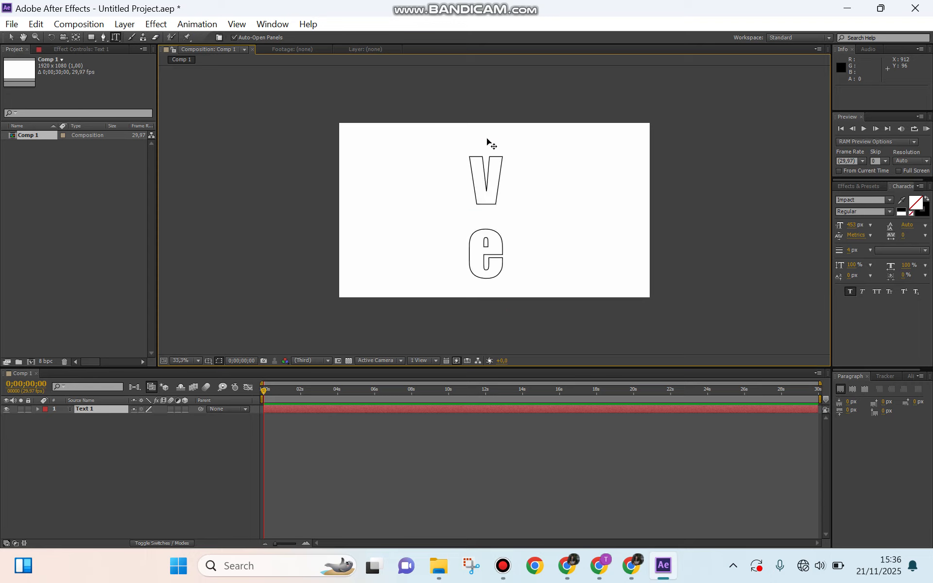
key("ctrl+a")
key("BackSpace")
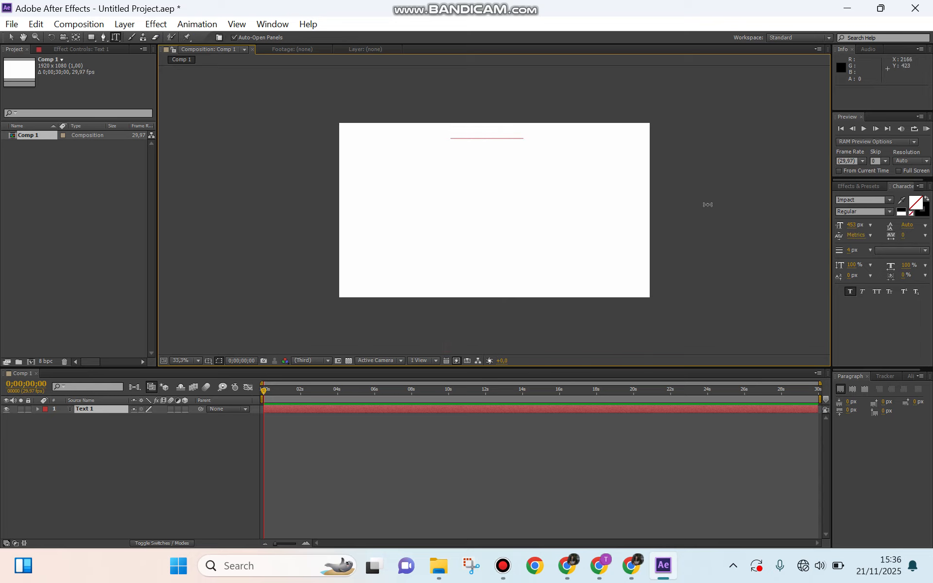
Reduce the font size to 52 px and enter "vertical" as the vertical text.
left_click_drag(852, 225, 620, 241)
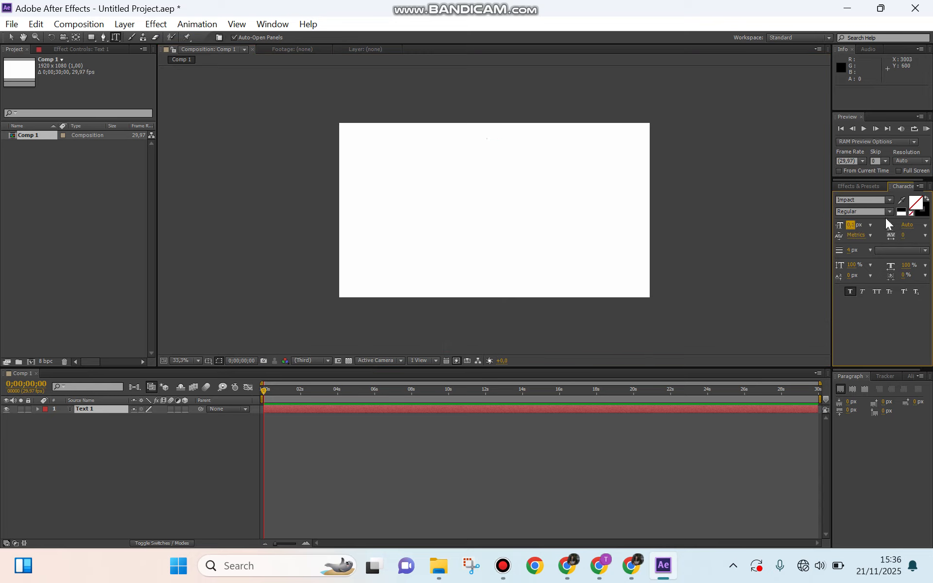
left_click_drag(850, 225, 880, 229)
left_click(481, 143)
type("V")
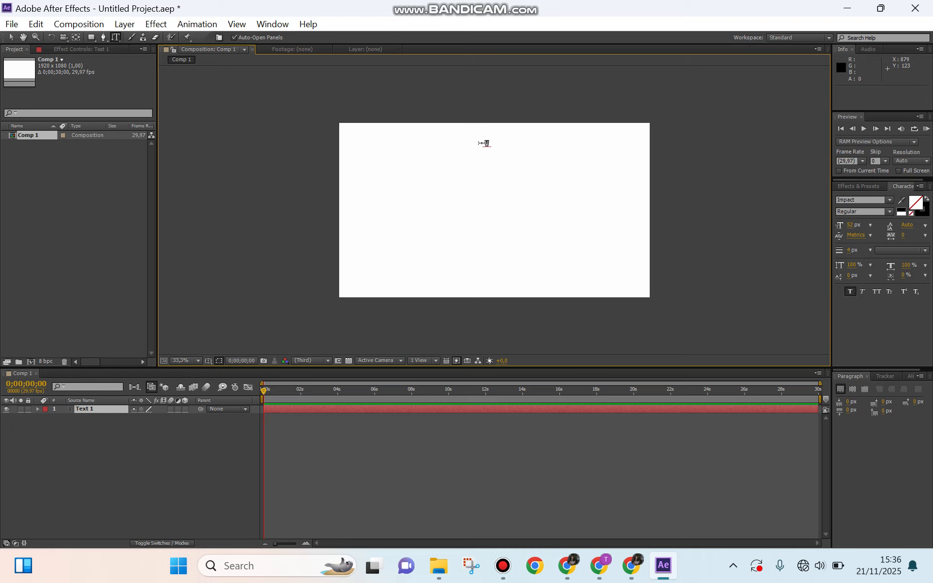
type("ertical")
Enlarge the "vertical" text to 114 px and deselect its layer.
left_click_drag(852, 225, 888, 226)
left_click(11, 37)
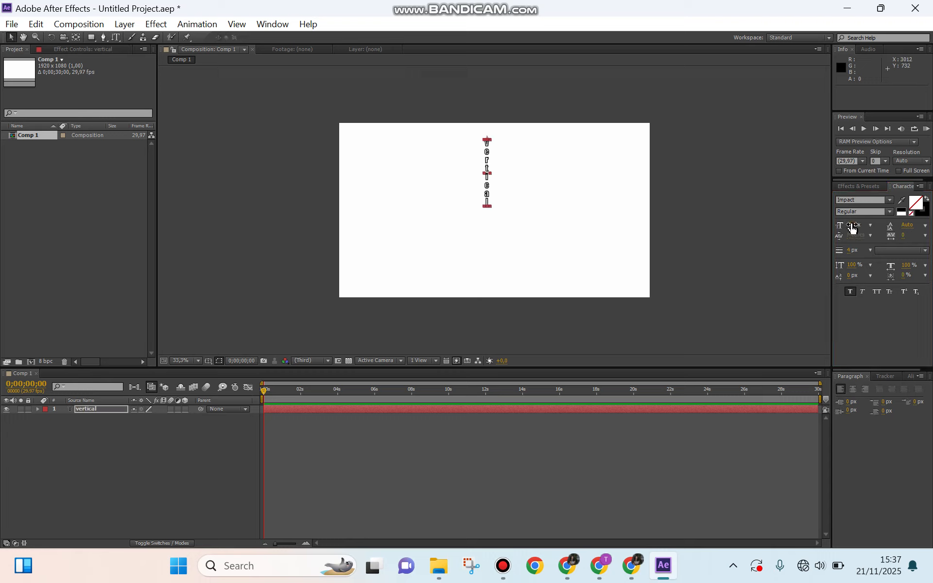
left_click_drag(852, 226, 889, 226)
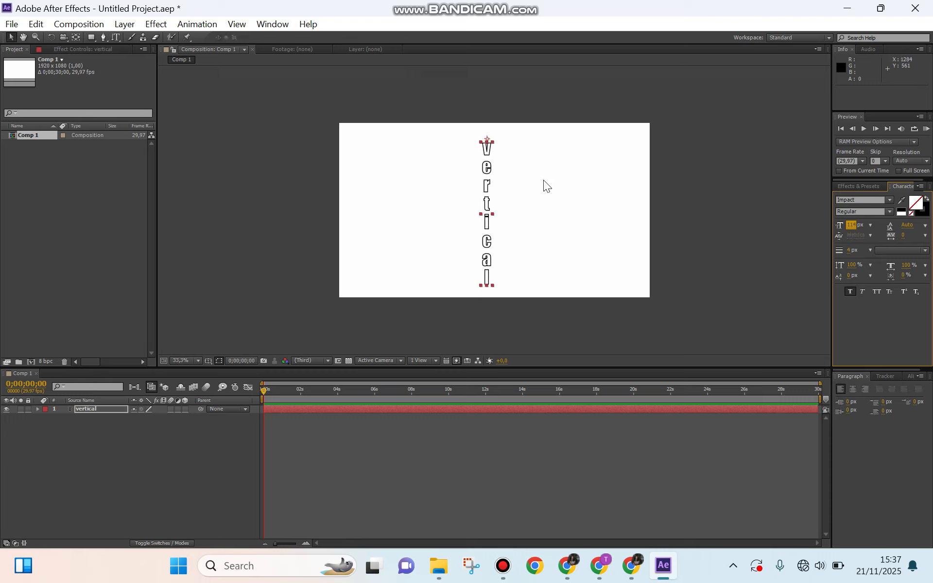
left_click(532, 159)
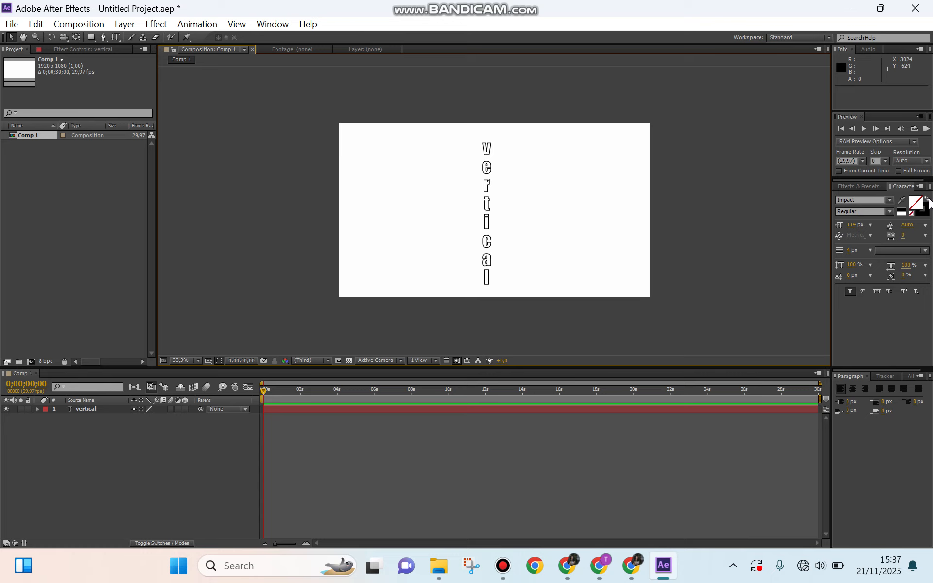
left_click(510, 567)
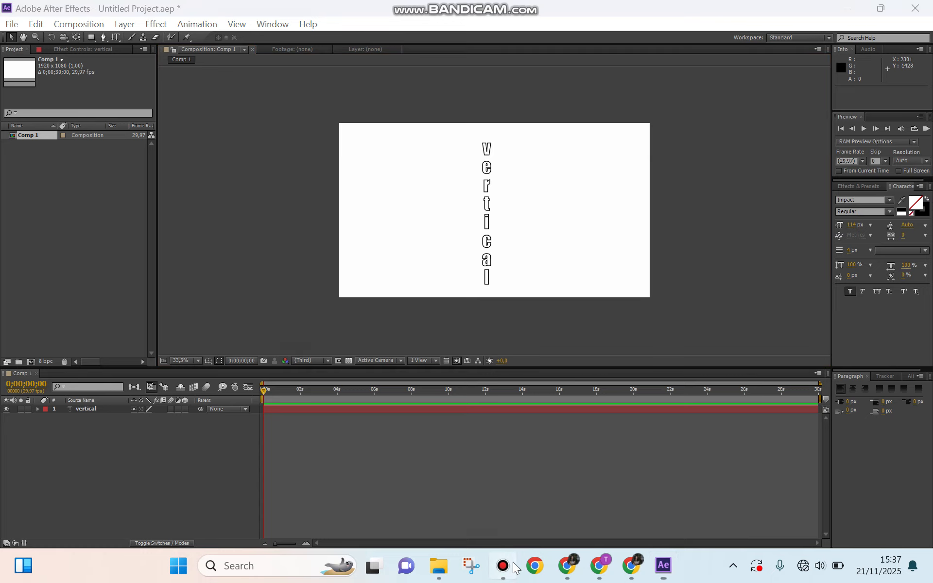